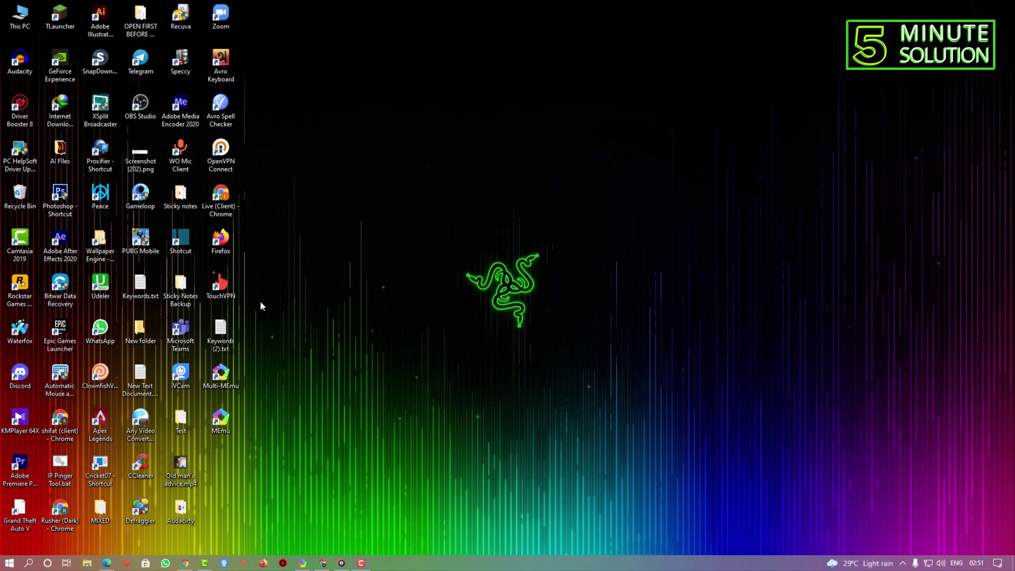
Launch Audacity from its desktop shortcut.
double_click(21, 59)
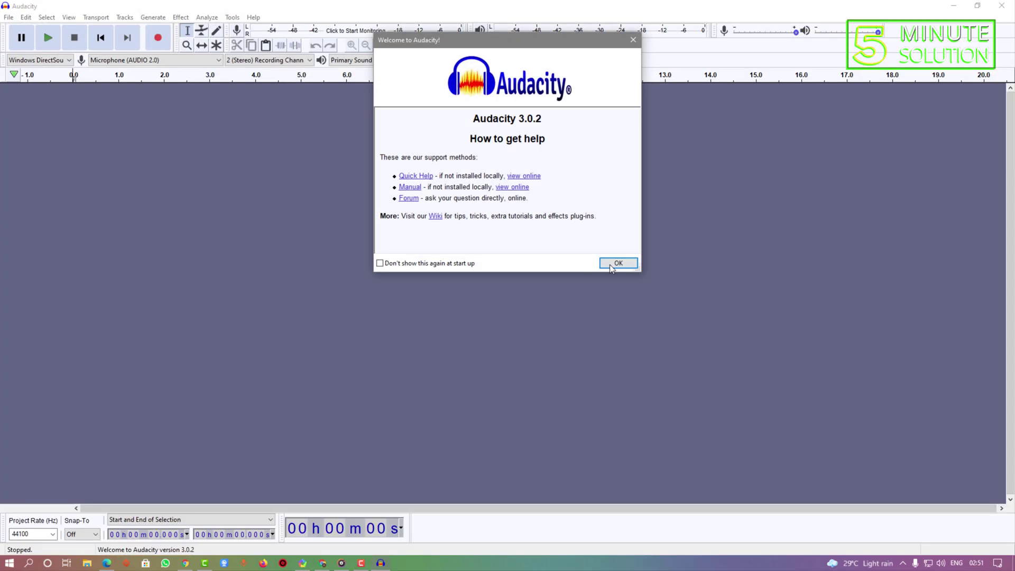
Dismiss the welcome dialog and record from Microphone (AUDIO 2.0) with 2 (Stereo) channels.
left_click(616, 264)
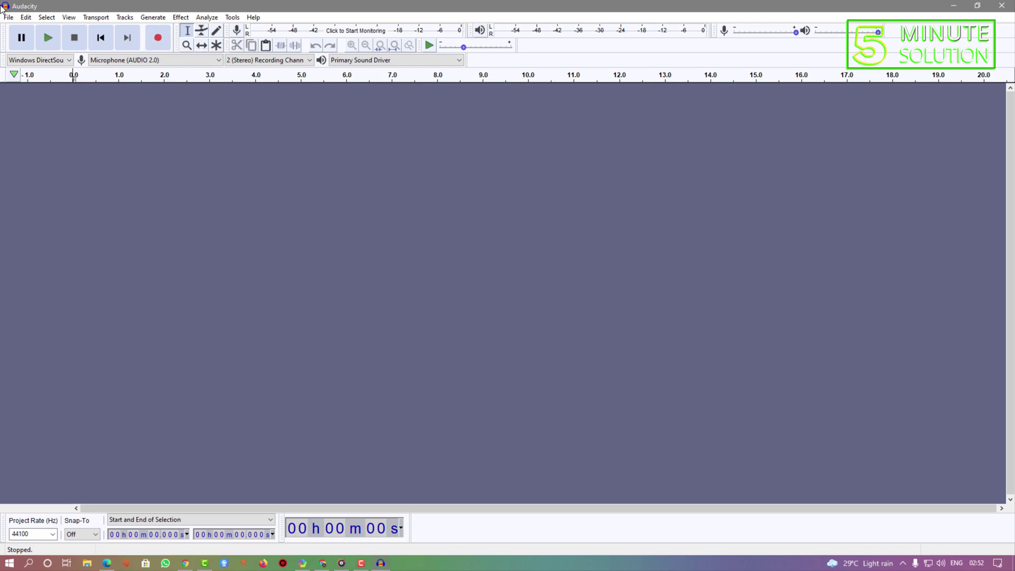
left_click(150, 61)
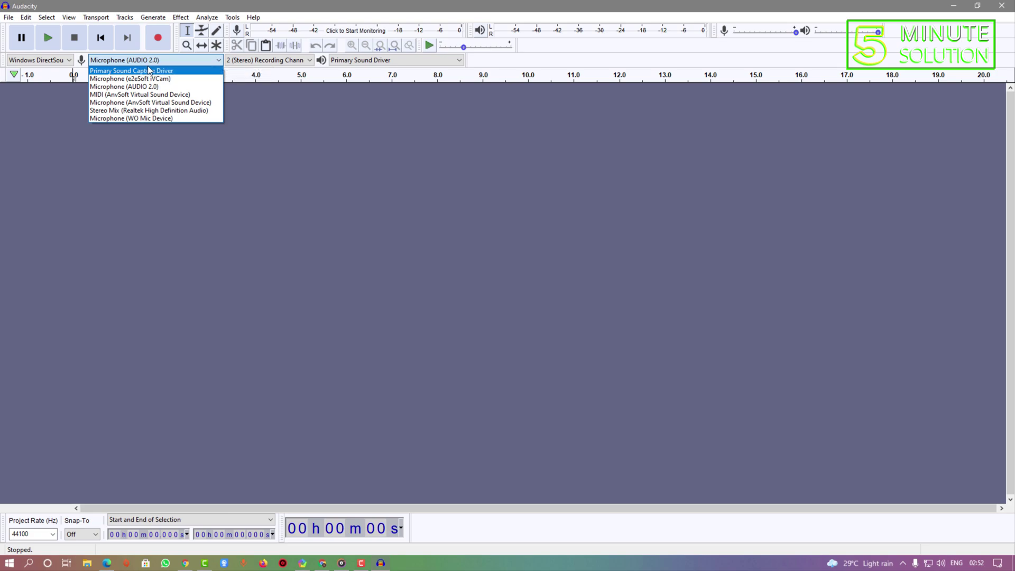
left_click(151, 72)
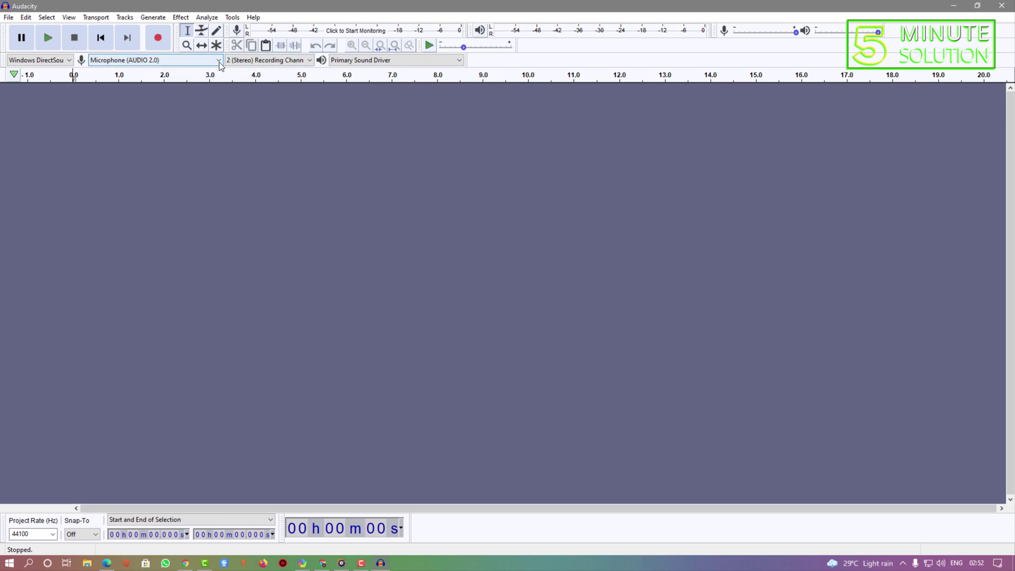
key("Tab")
key("Tab")
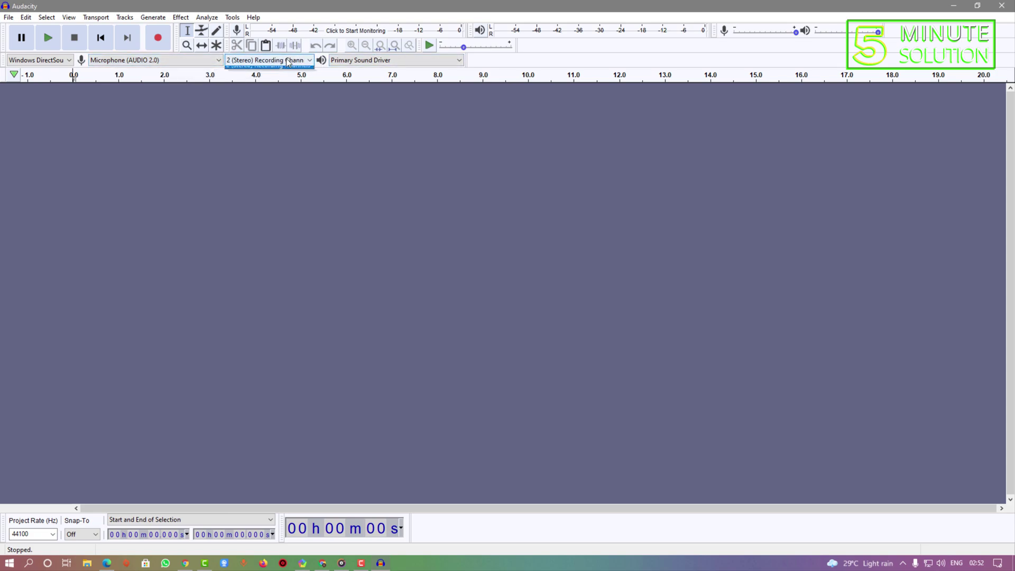
left_click(263, 61)
left_click(268, 79)
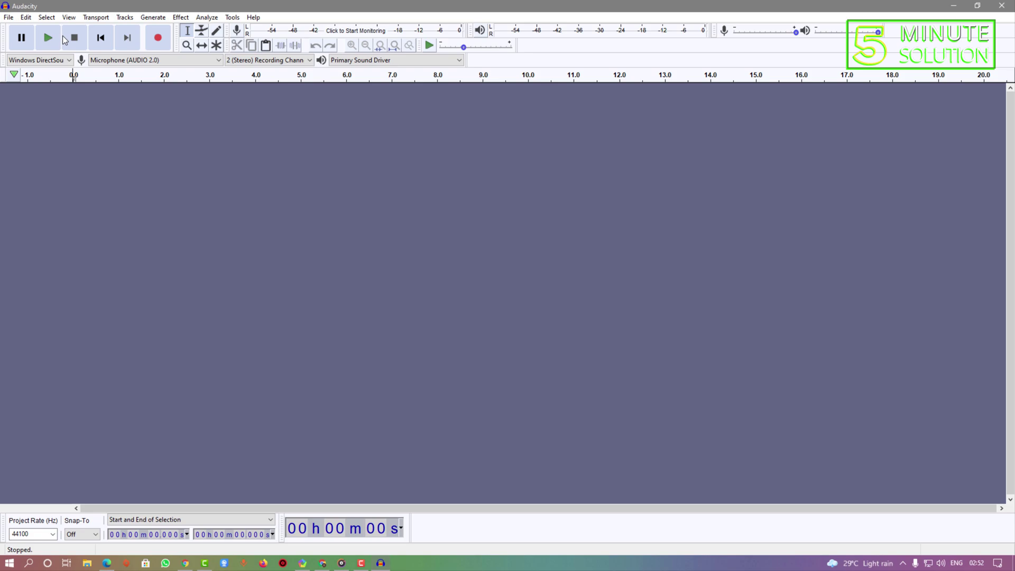
Save the empty project as 'bb' through Save Project As.
left_click(6, 18)
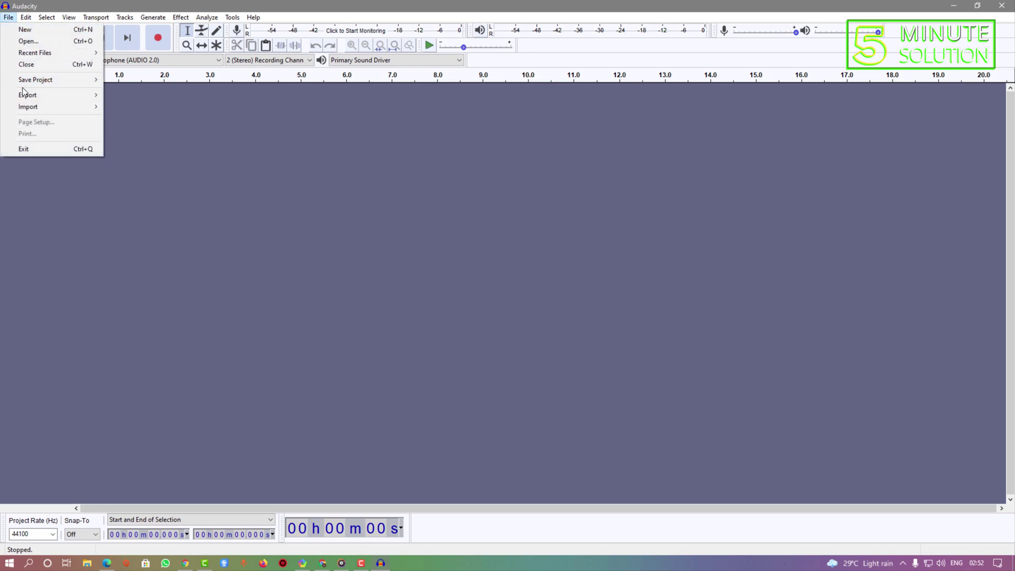
mouse_move(36, 80)
left_click(135, 91)
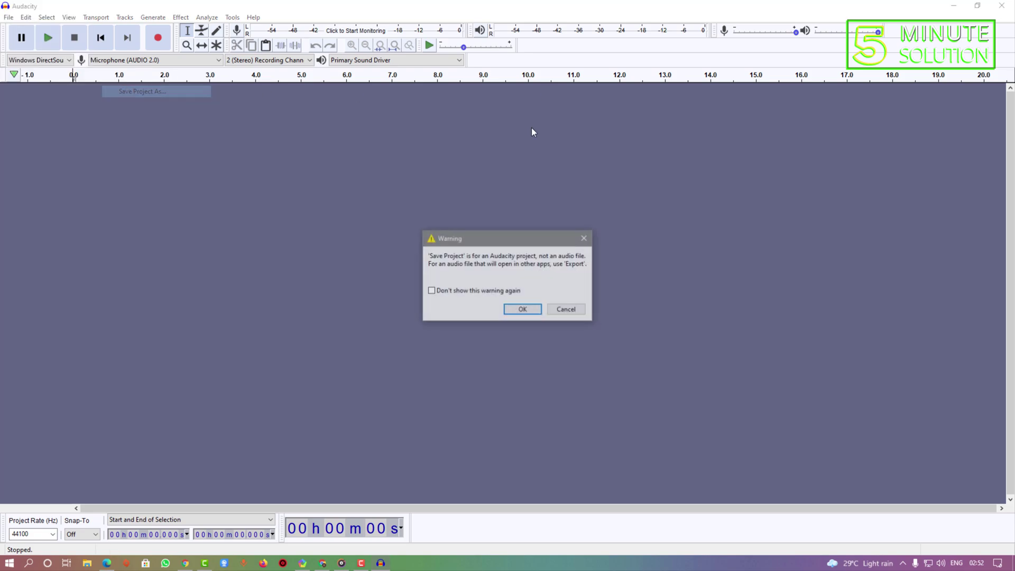
left_click(523, 310)
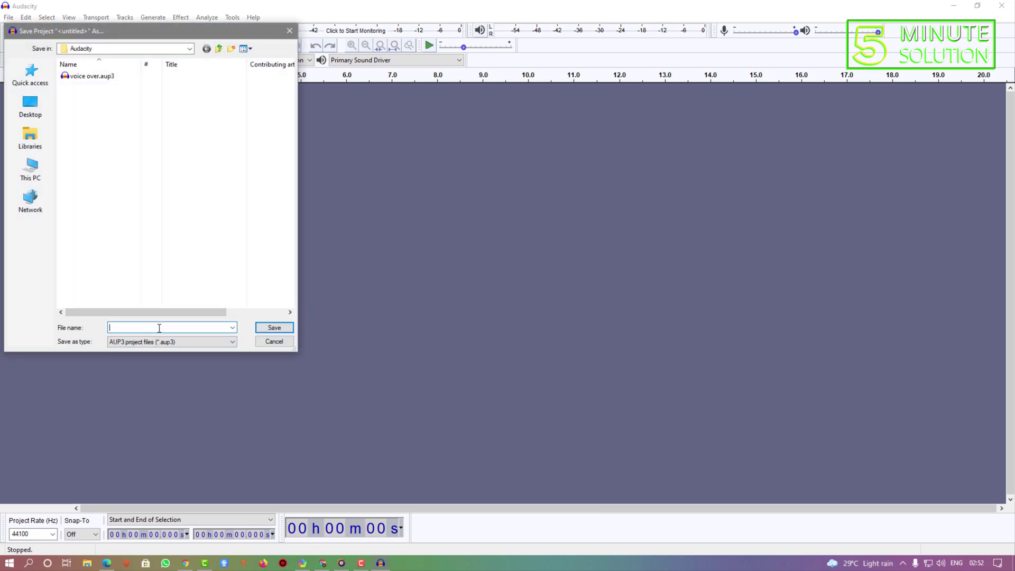
key("Return")
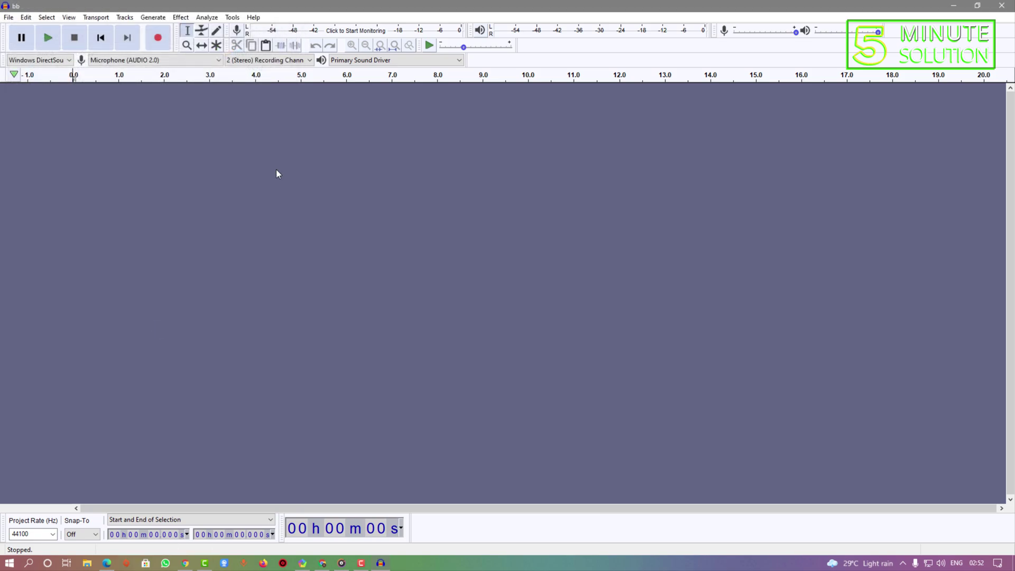
Record about 17 seconds of stereo speech, then stop recording.
left_click(157, 38)
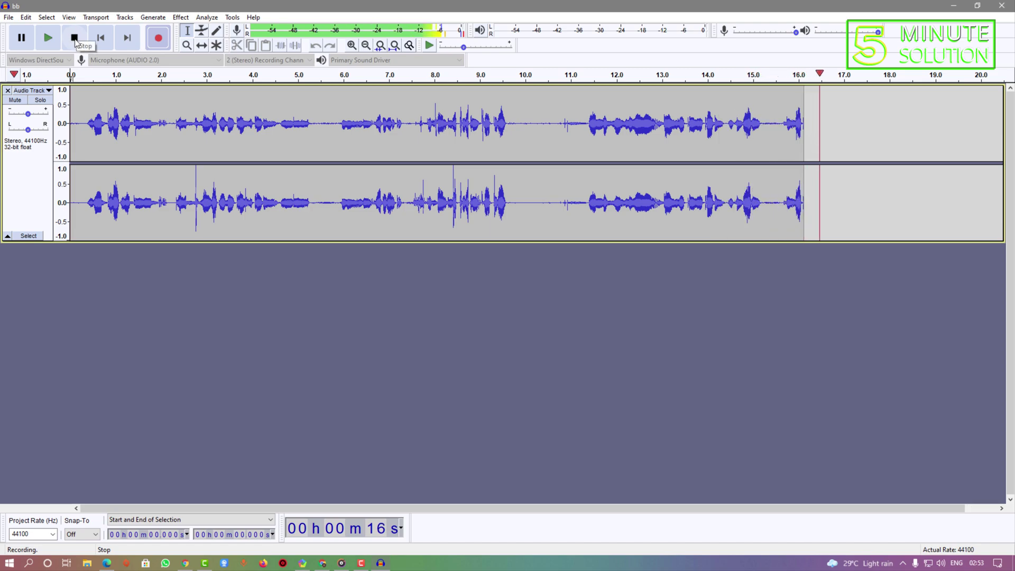
left_click(75, 38)
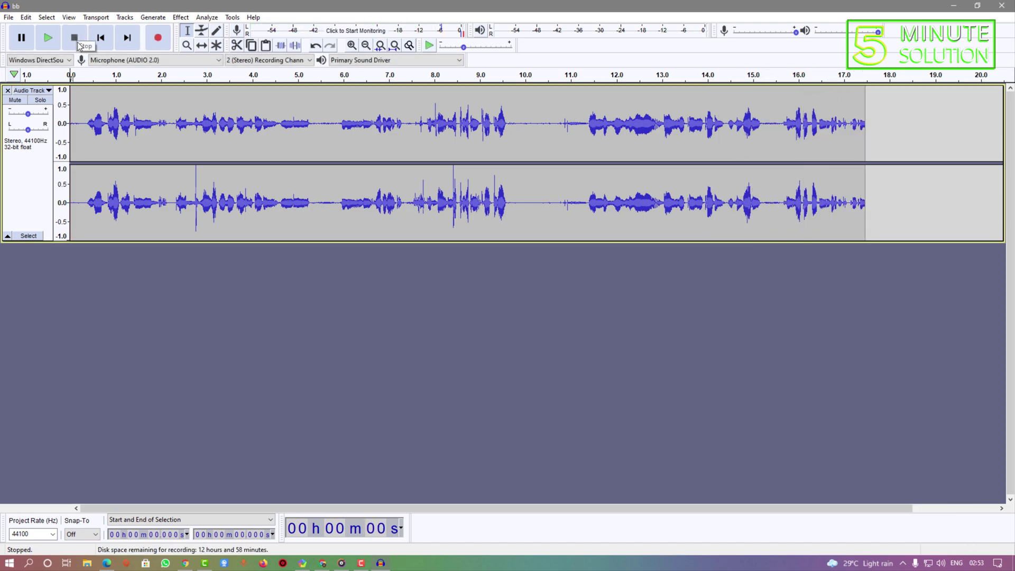
Probe the waveform's first seconds to find where the speech begins.
left_click_drag(879, 109, 74, 121)
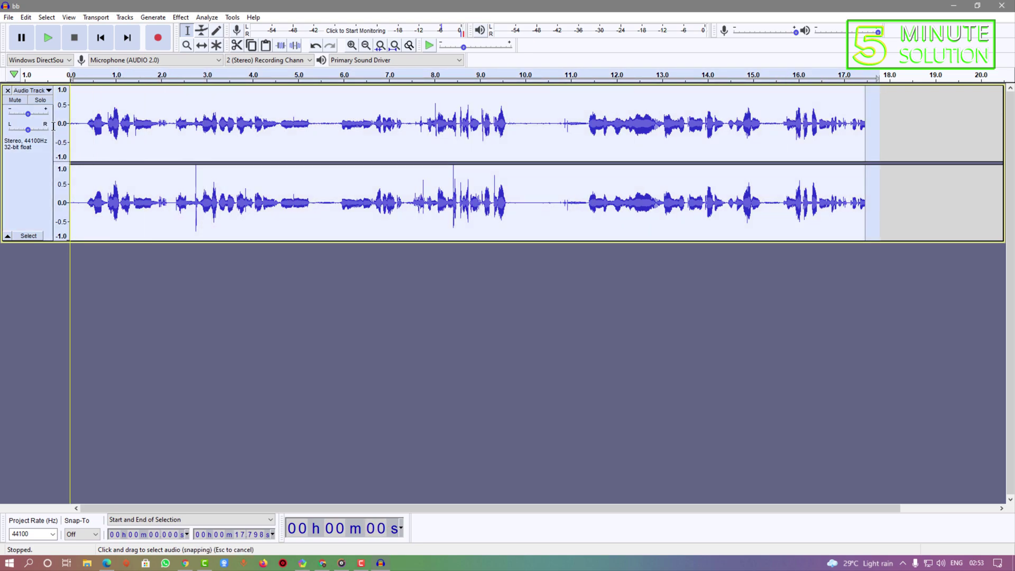
left_click(210, 106)
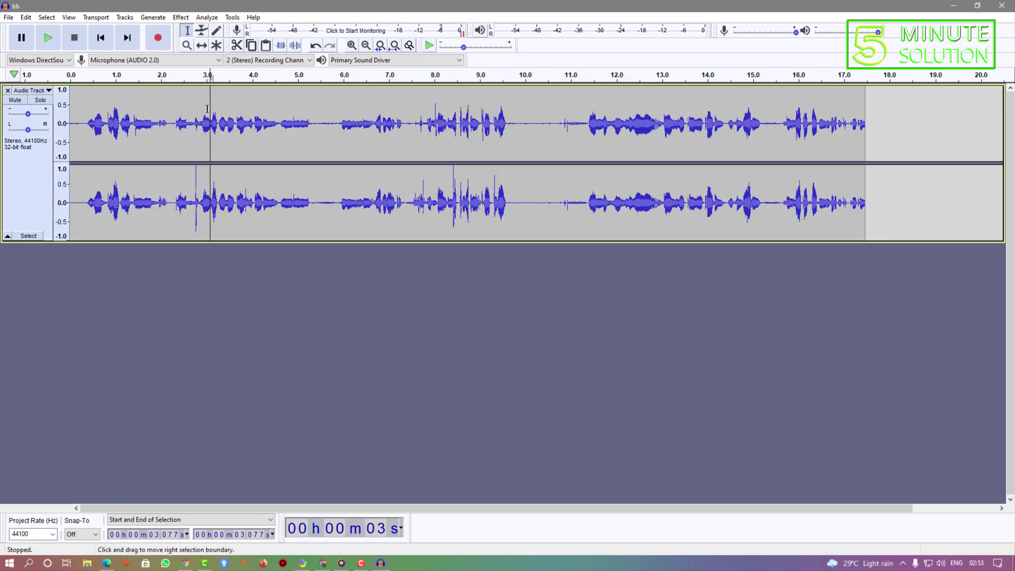
left_click(114, 98)
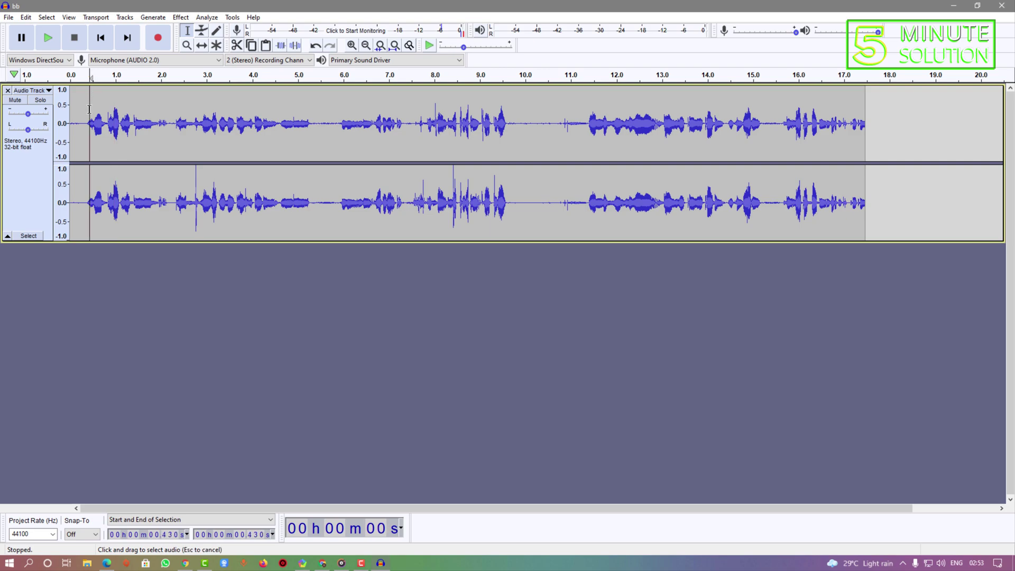
left_click_drag(90, 110, 133, 114)
left_click(235, 106)
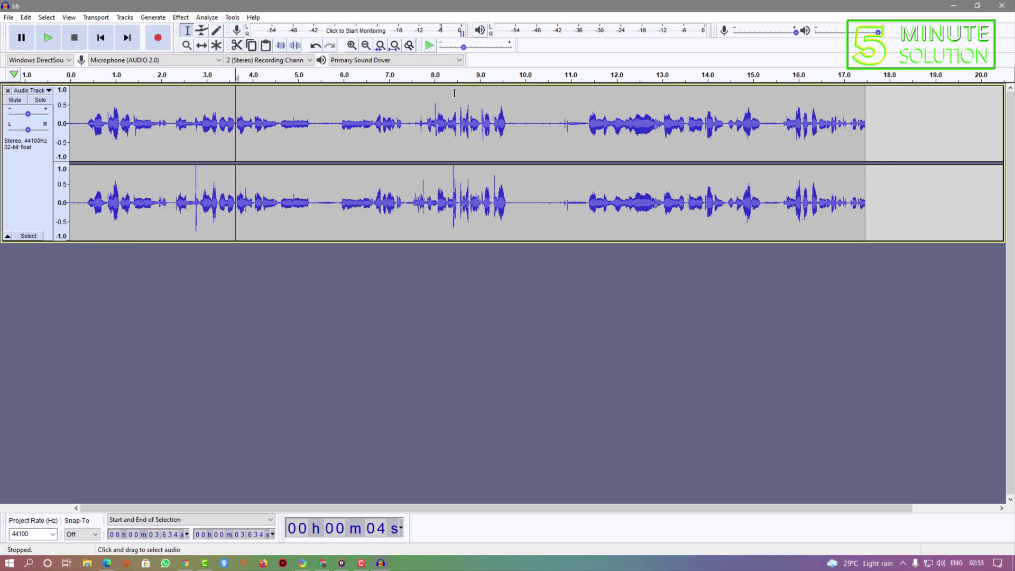
left_click(110, 105)
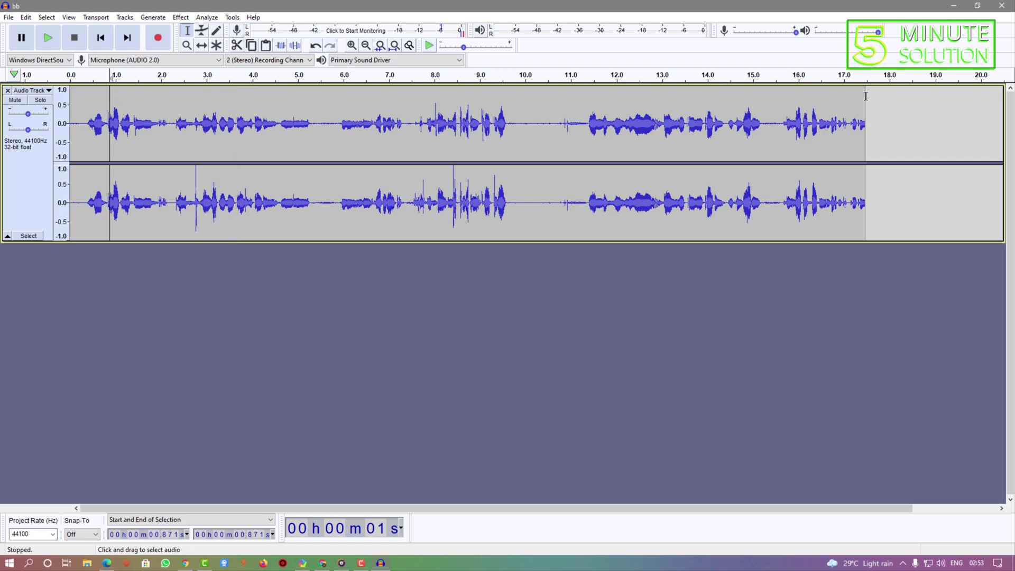
left_click(136, 104)
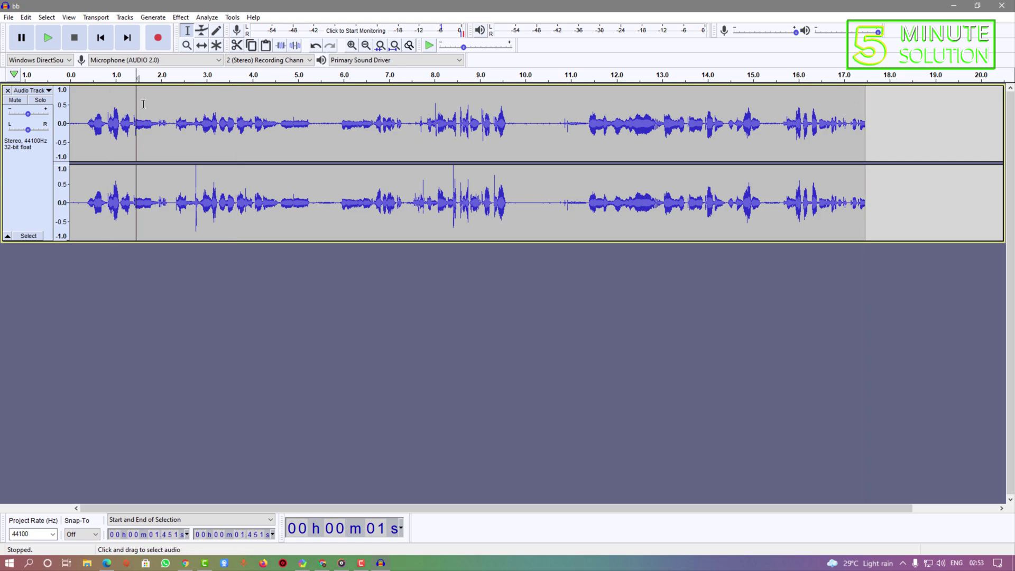
left_click(145, 102)
Select the opening audio range from 0.000 to 1.695 seconds.
left_click_drag(143, 102, 80, 105)
left_click(143, 104)
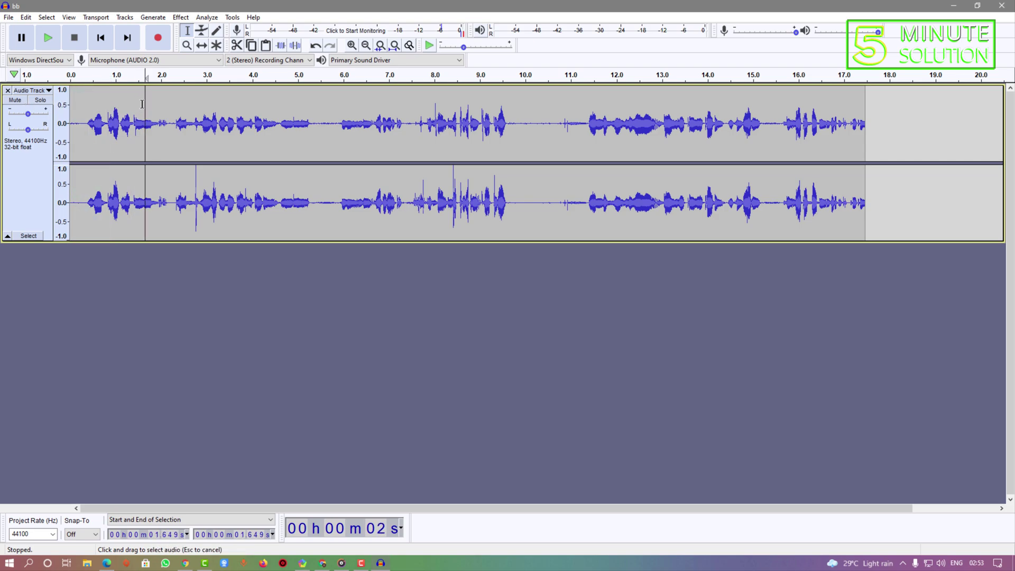
left_click_drag(143, 103, 4, 108)
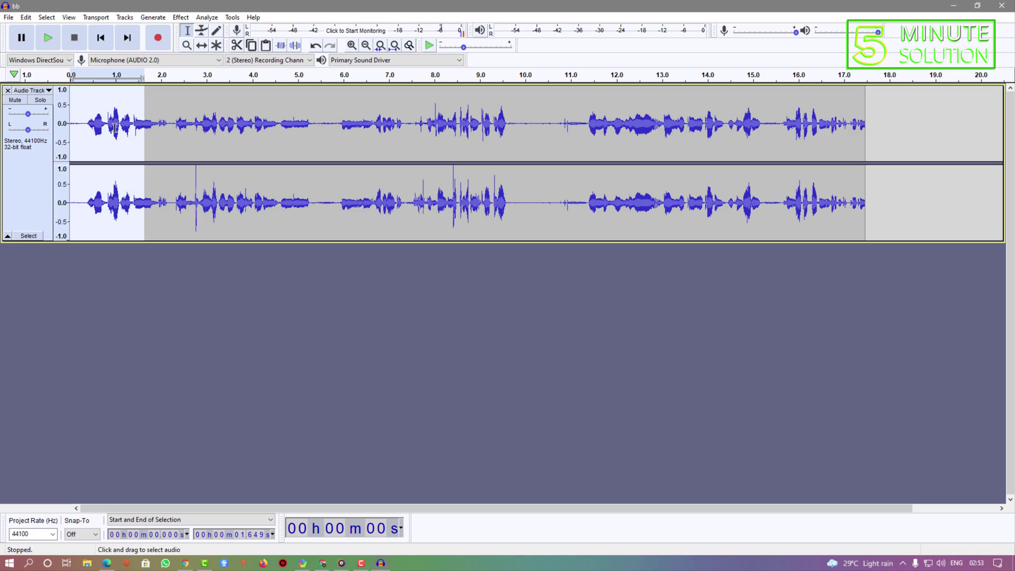
left_click(103, 97)
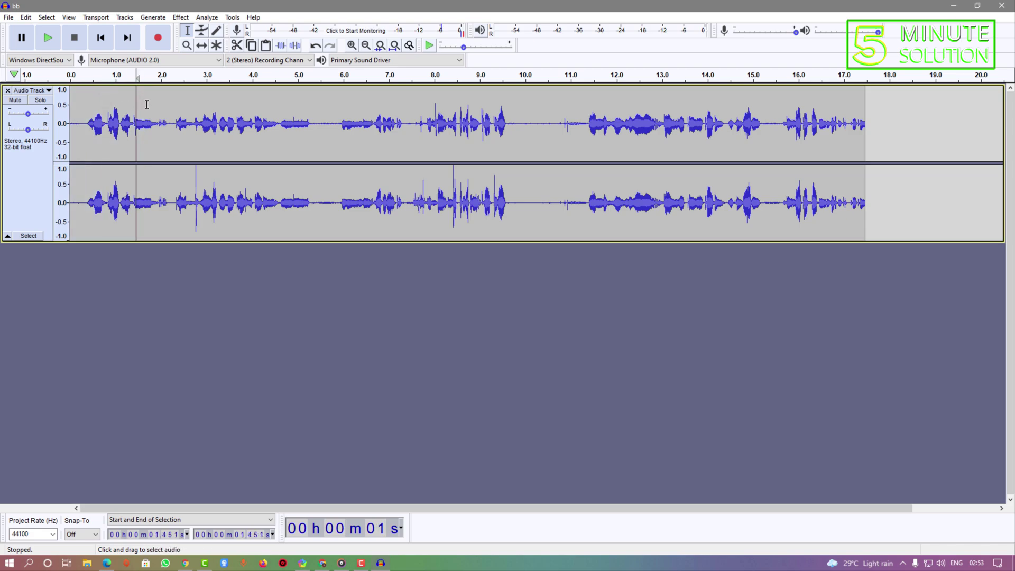
left_click_drag(146, 103, 23, 117)
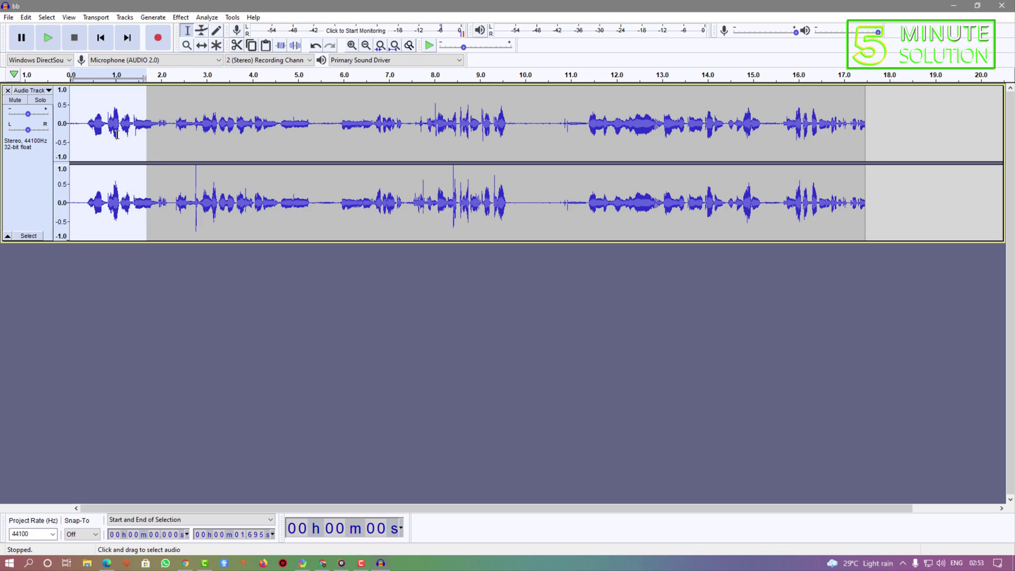
Delete the selected opening audio, leaving a track of about 15.8 seconds.
key("Delete")
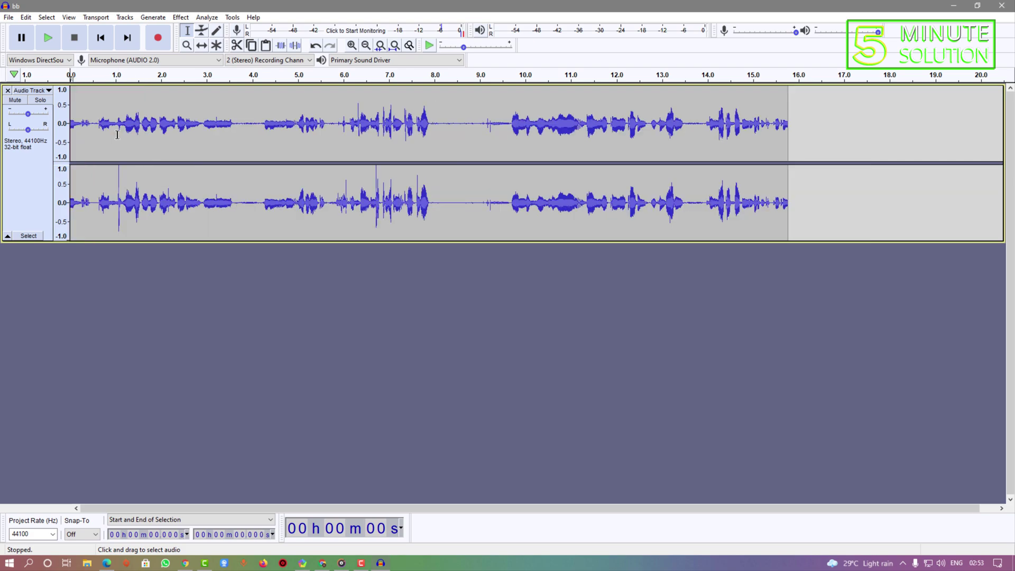
left_click(146, 112)
left_click(103, 105)
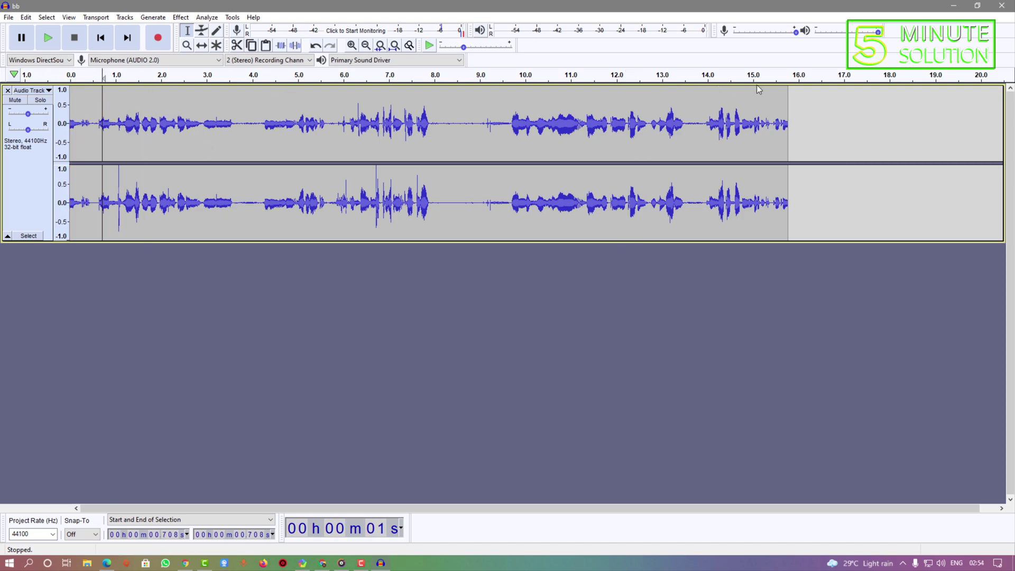
left_click_drag(708, 95, 70, 95)
left_click_drag(824, 112, 70, 111)
left_click(280, 117)
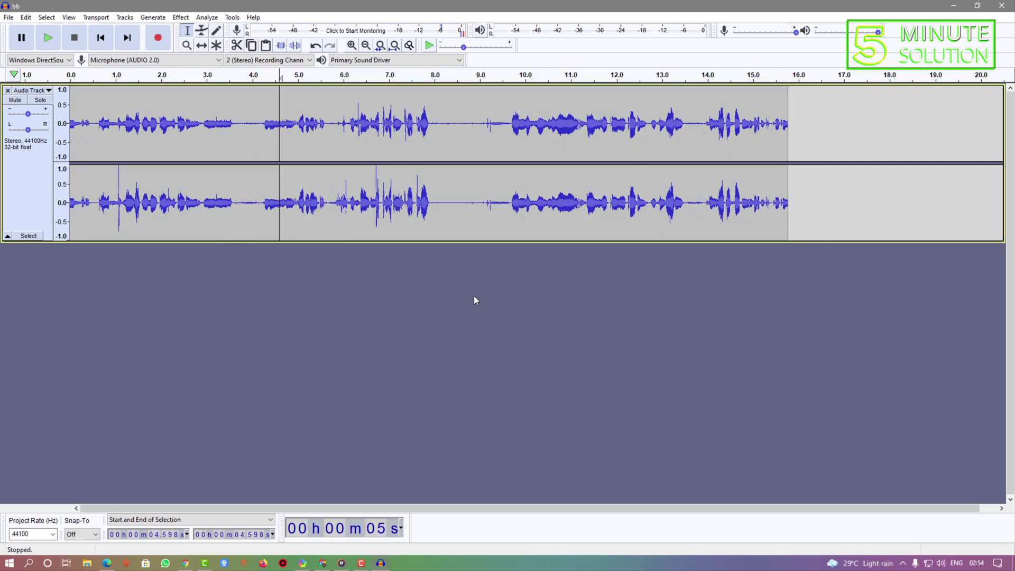
Bring up the audio export settings and try the Insane, 320 kbps quality preset.
left_click(11, 17)
mouse_move(40, 100)
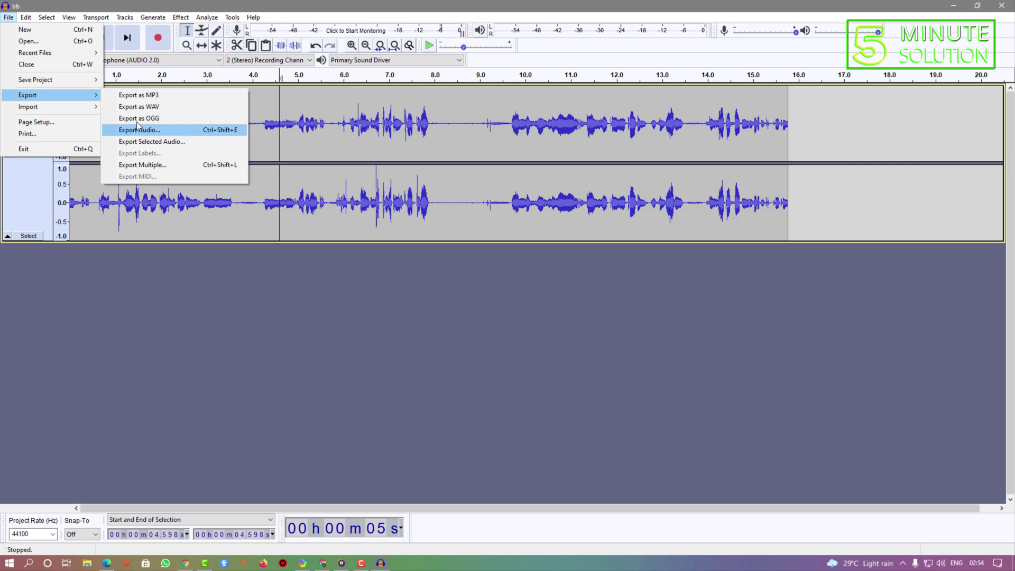
left_click(165, 97)
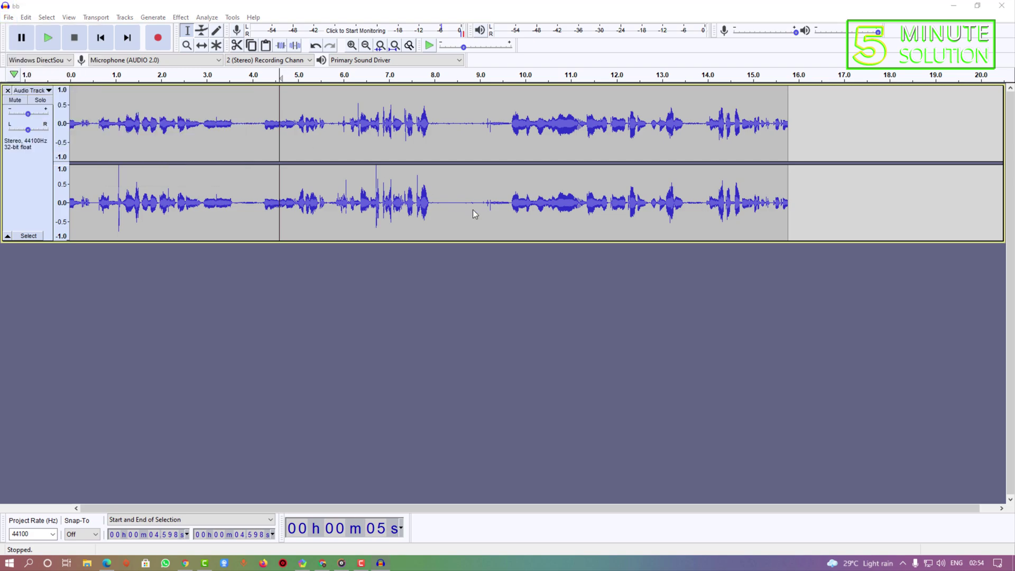
left_click(133, 253)
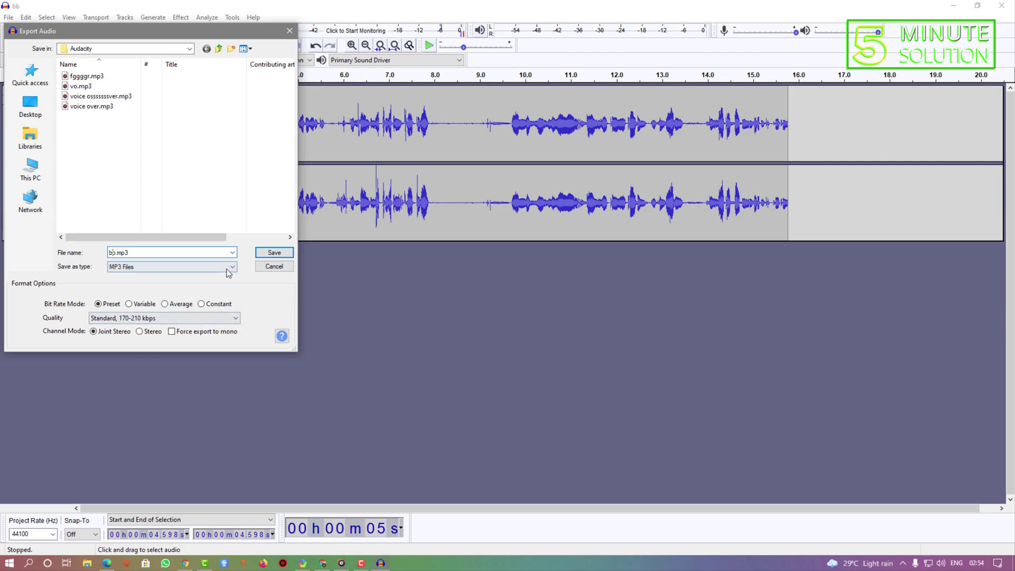
left_click(195, 318)
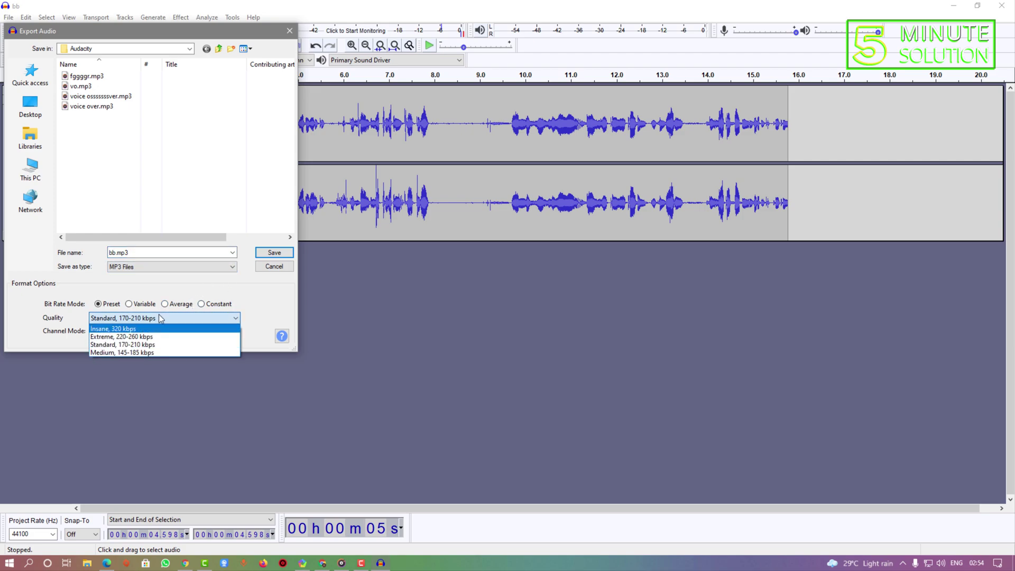
left_click(139, 319)
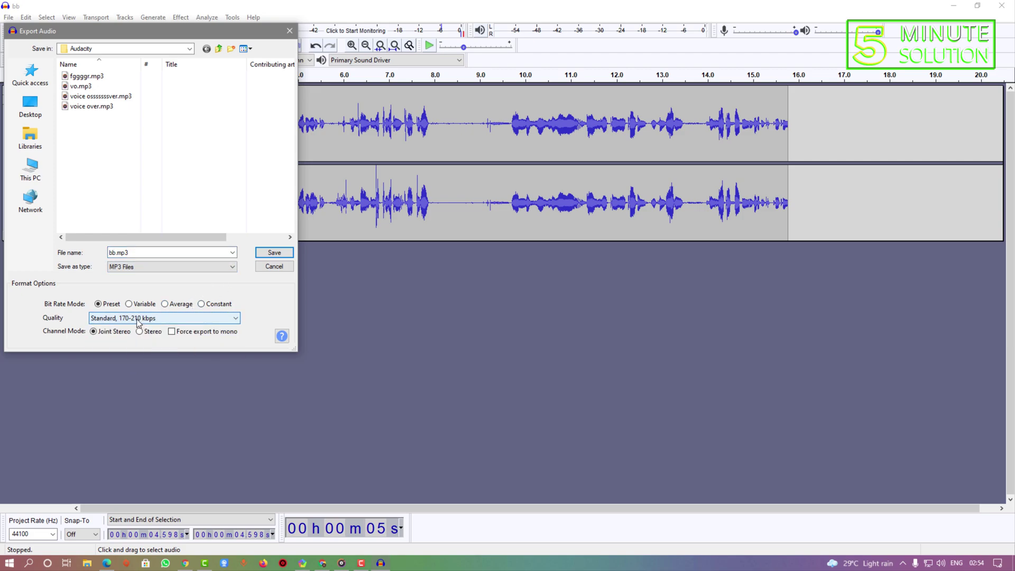
left_click(145, 321)
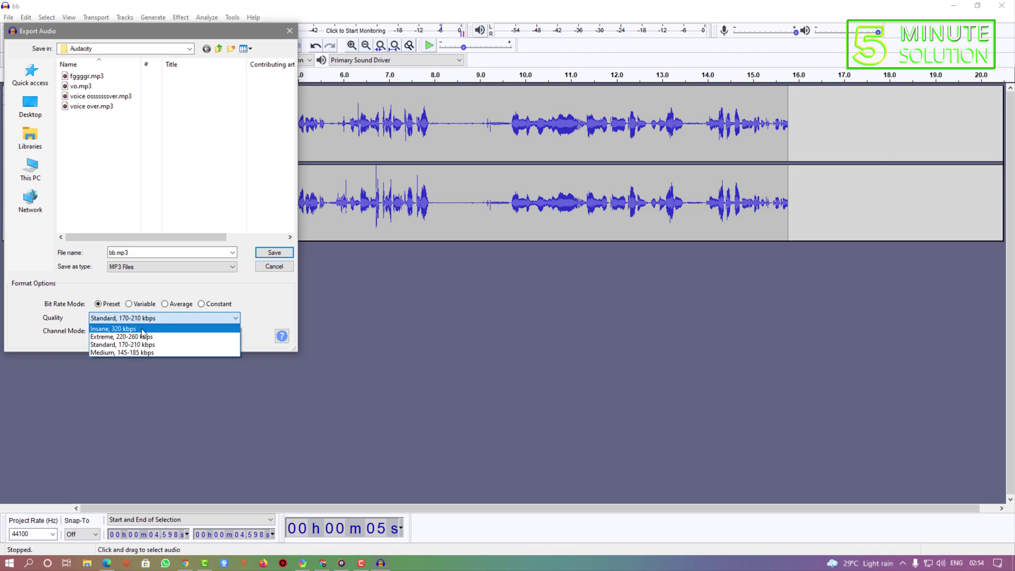
left_click(140, 330)
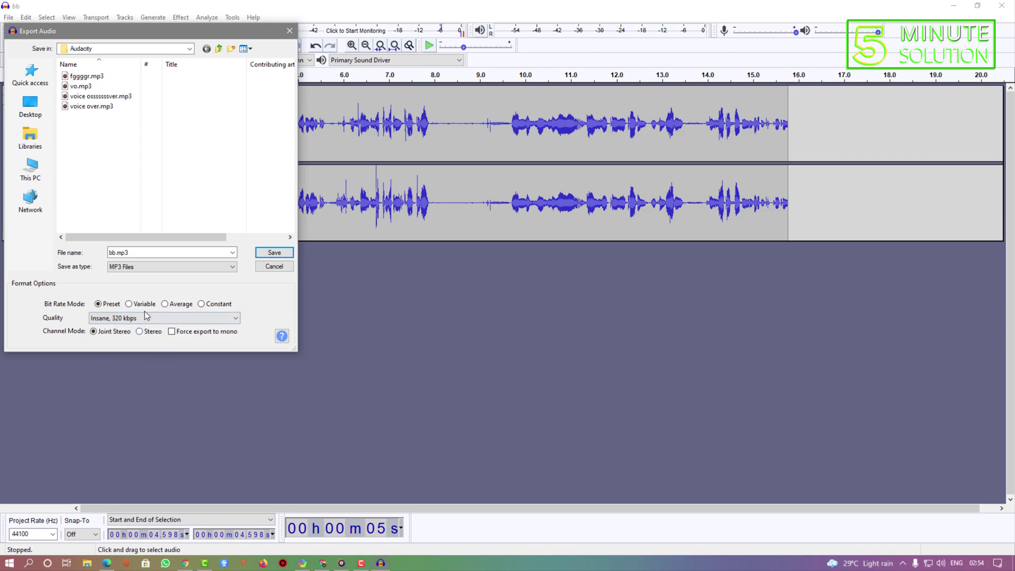
Set quality back to Standard, 170-210 kbps and save the export as bb.mp3.
left_click(136, 319)
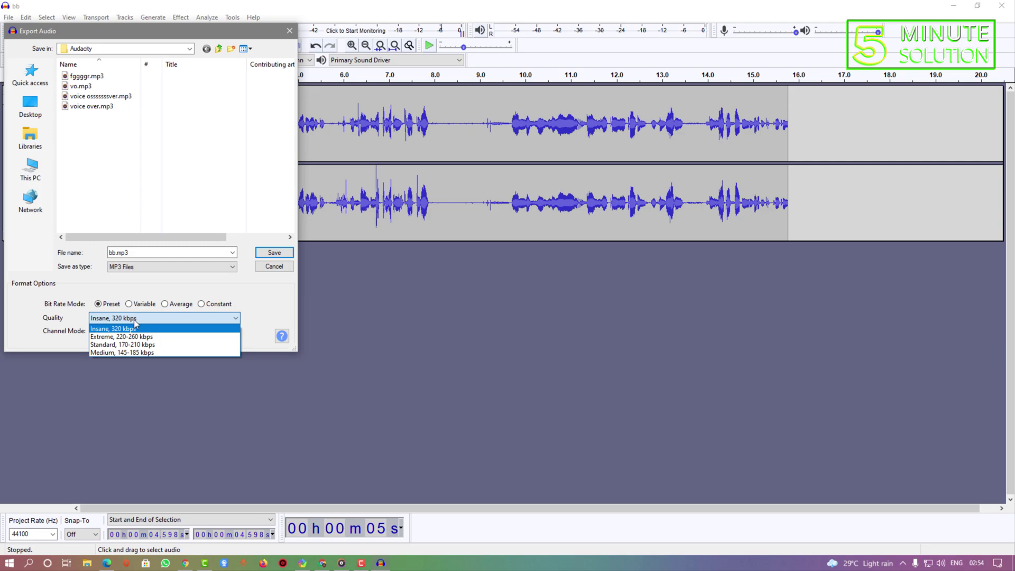
left_click(135, 321)
left_click(136, 320)
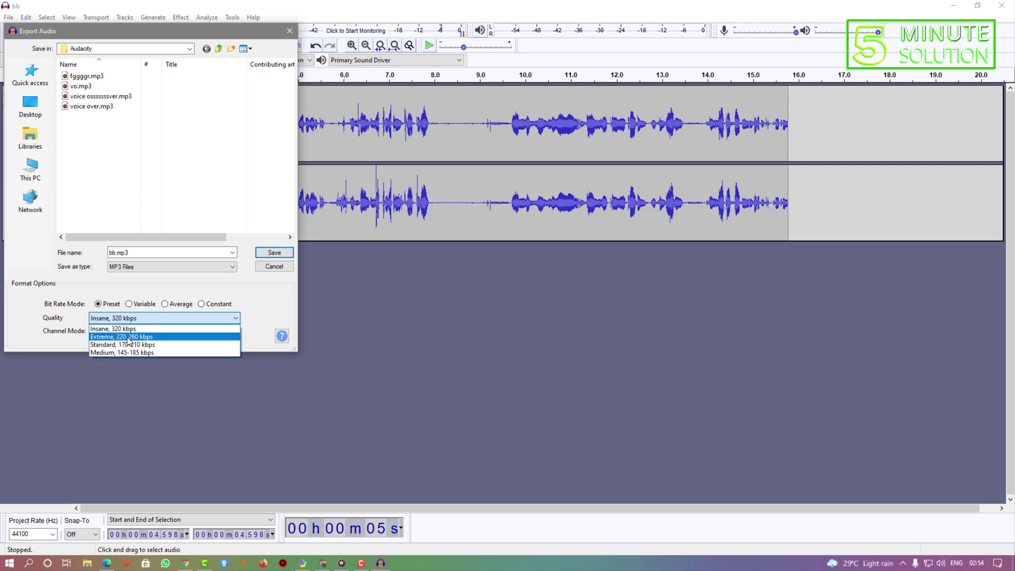
left_click(132, 328)
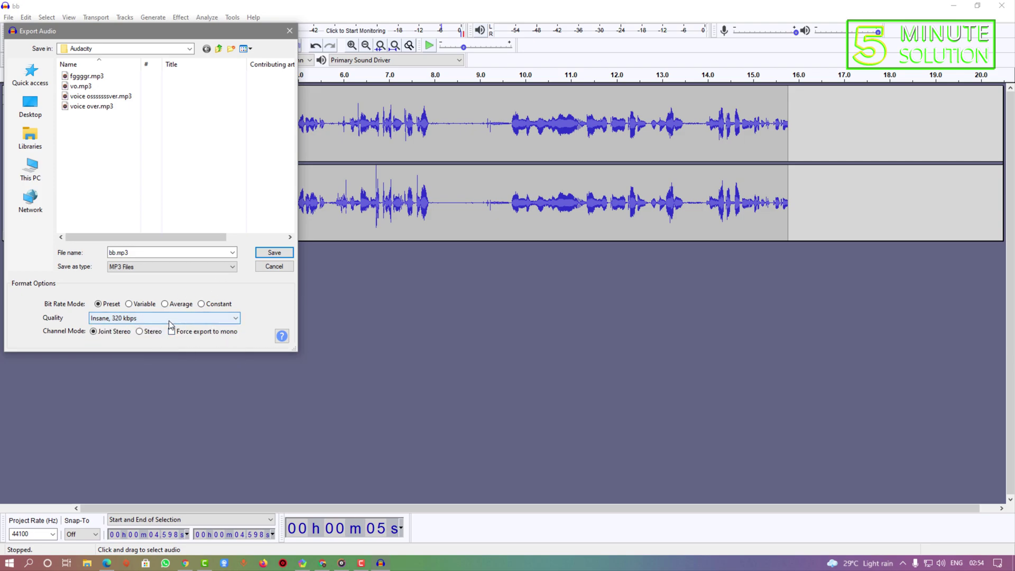
left_click(157, 318)
left_click(123, 346)
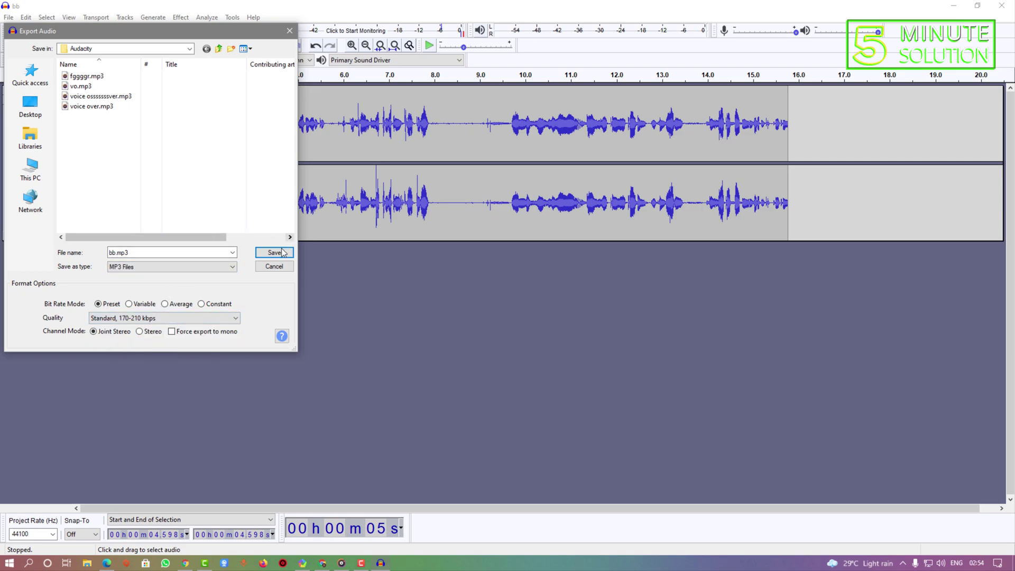
left_click(273, 266)
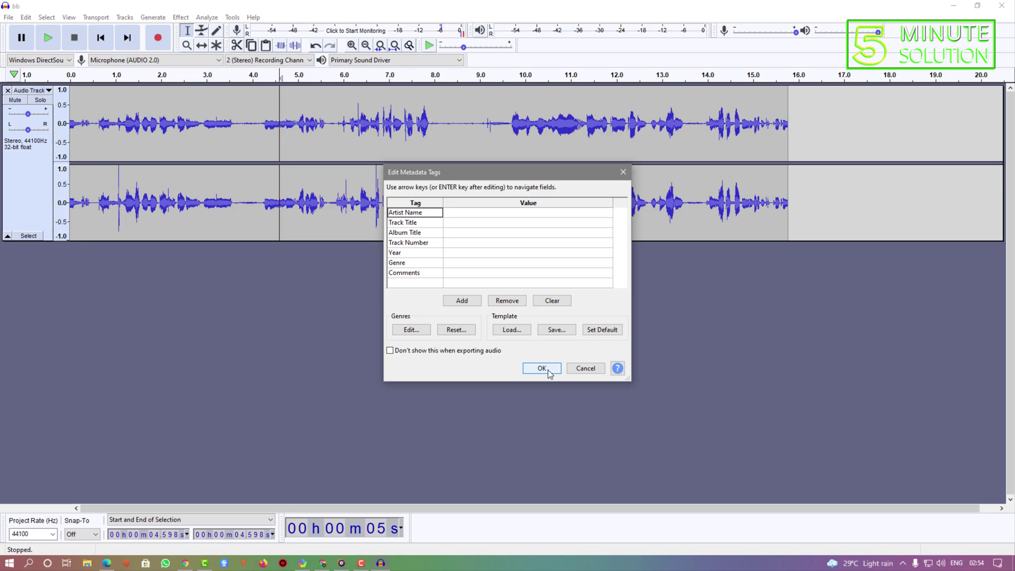
Tag bb.mp3 with Artist Name 5min and Track Title hj, and confirm the tags.
left_click(458, 213)
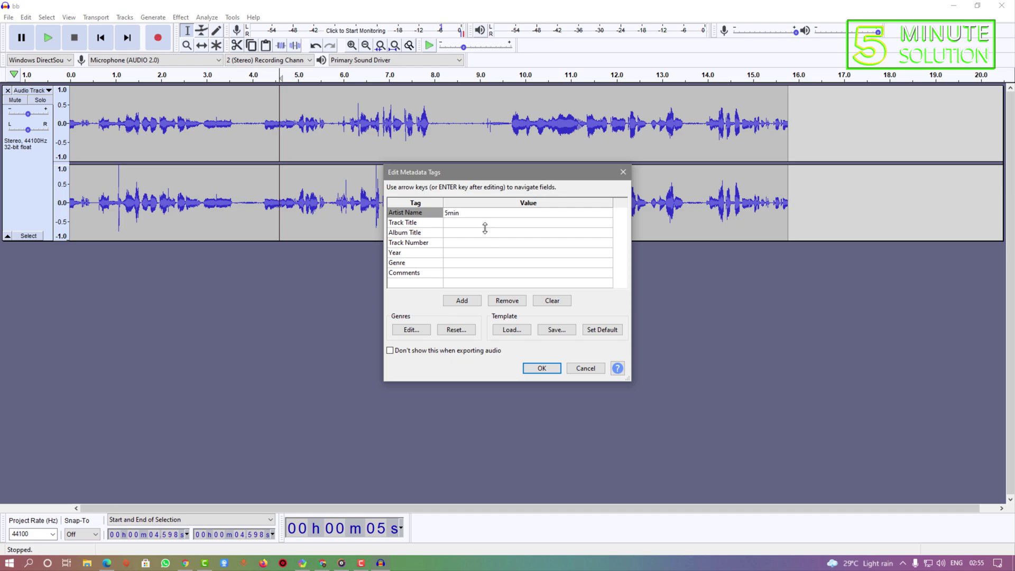
left_click(482, 229)
left_click(480, 225)
type("hj")
key("Return")
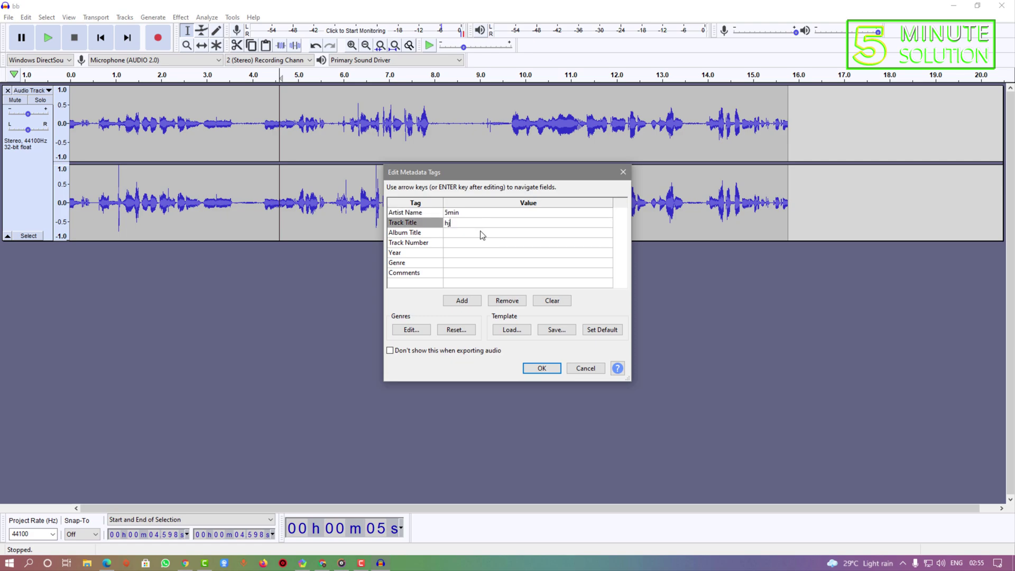
left_click(499, 238)
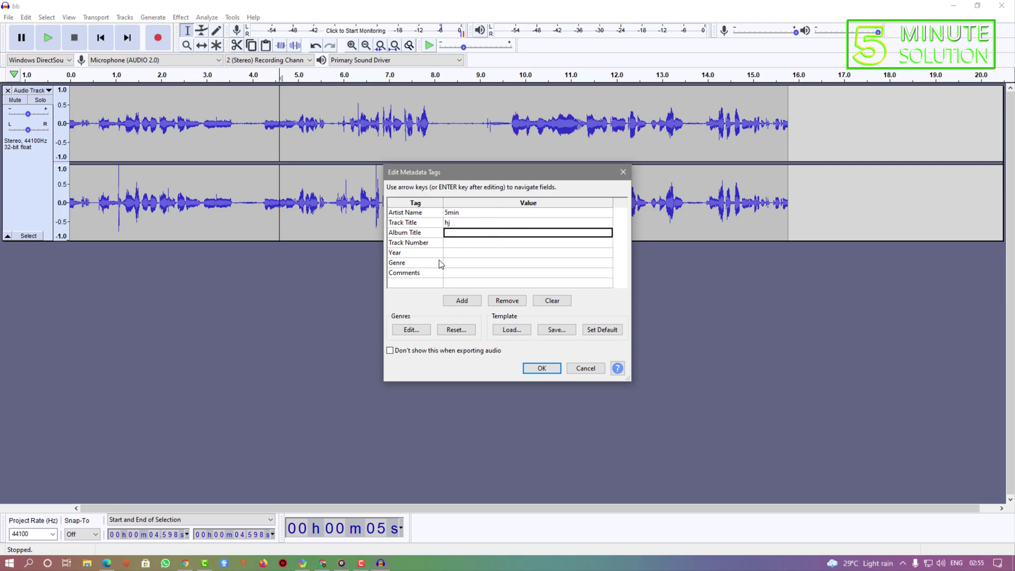
left_click(454, 252)
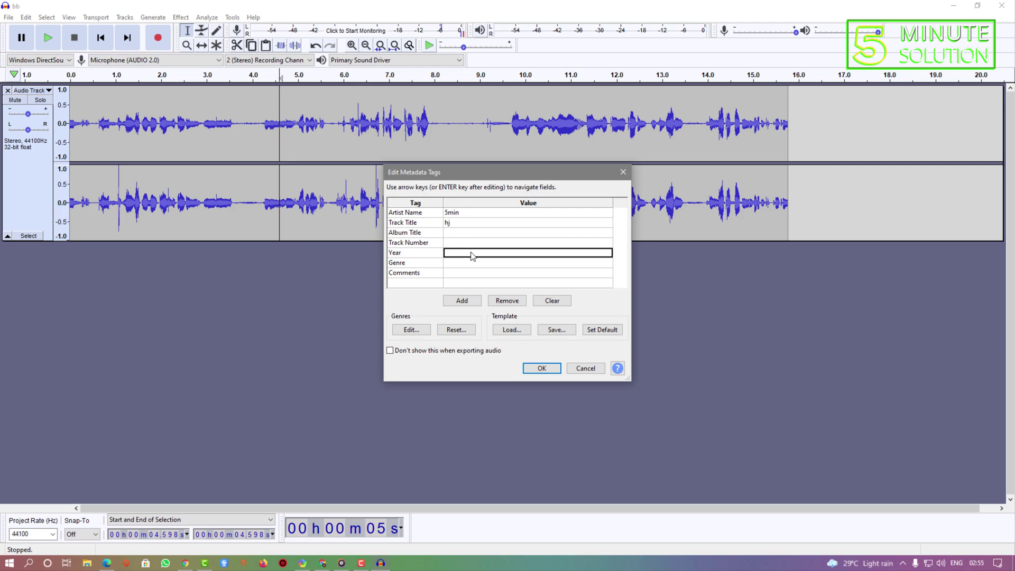
left_click(544, 370)
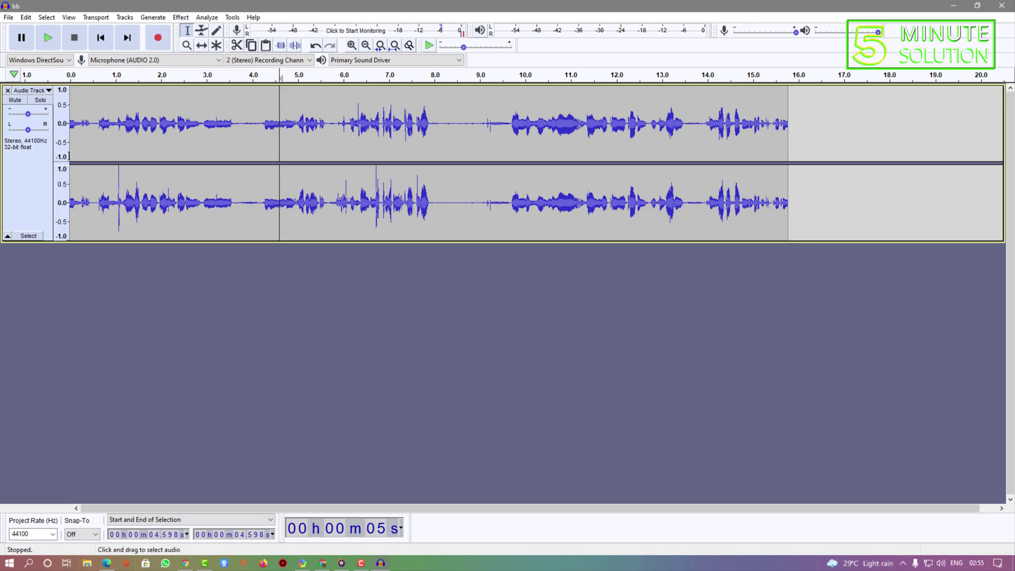
Export again as MP3 to bb.mp3, replacing the existing file and keeping its tags.
left_click(10, 18)
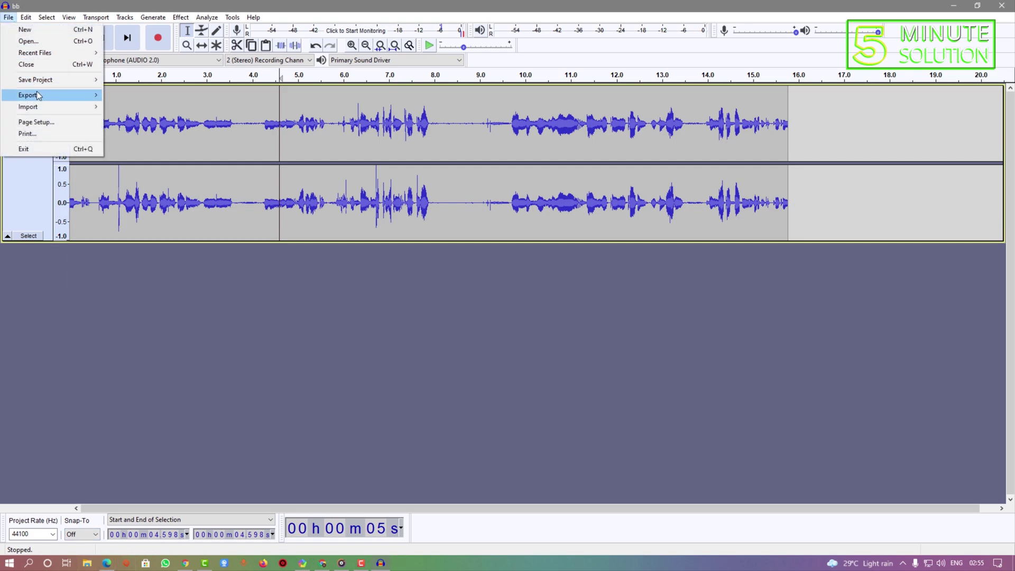
mouse_move(53, 94)
left_click(183, 98)
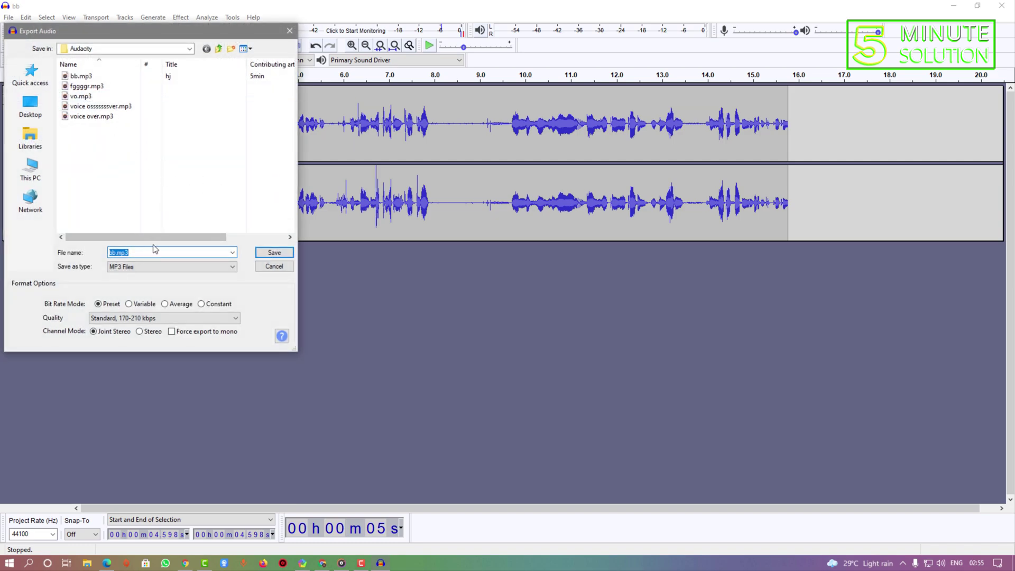
left_click(275, 252)
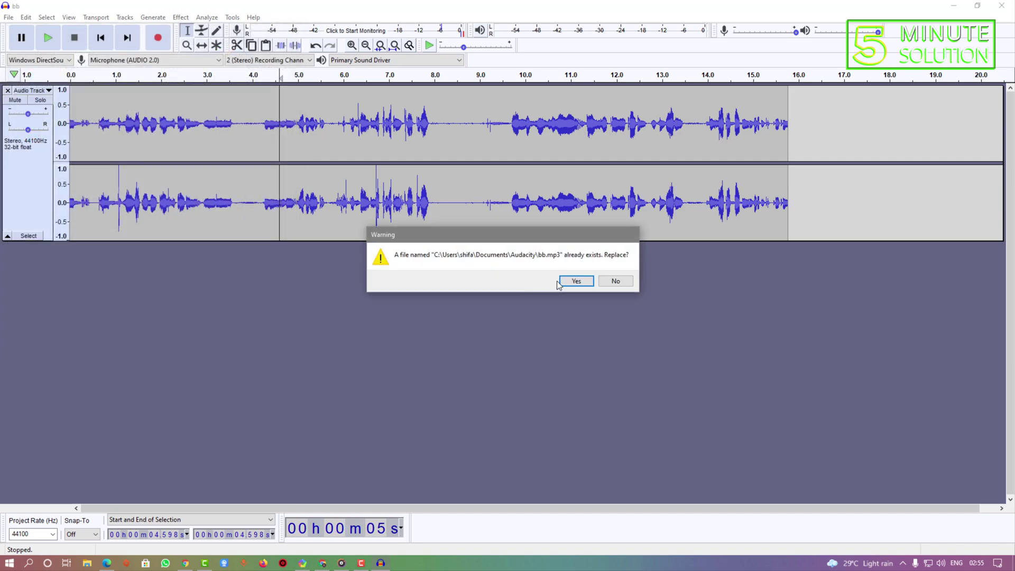
left_click(577, 281)
left_click(549, 370)
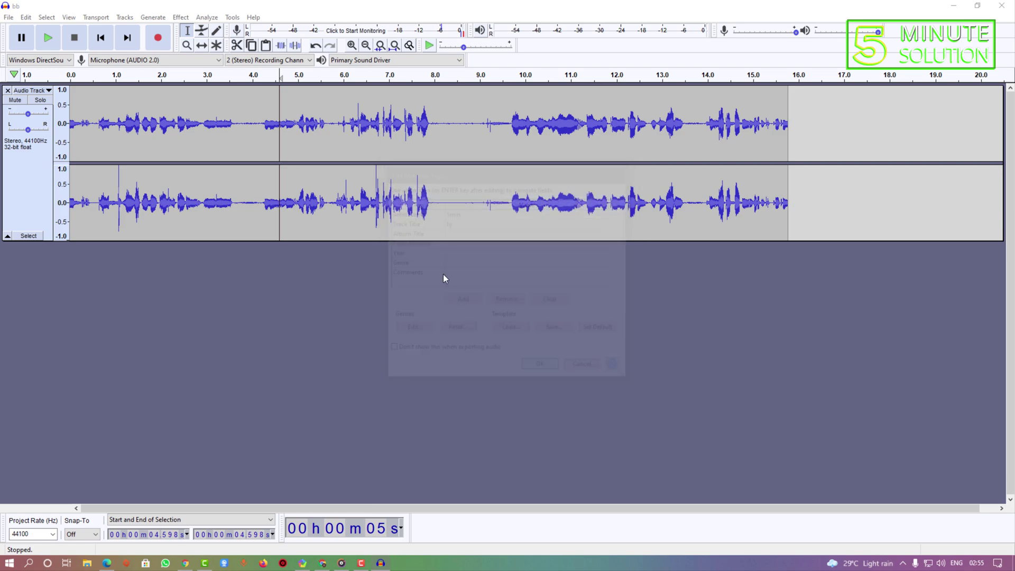
In File Explorer, open Documents\Audacity and select bb.mp3 to see its details.
left_click(87, 563)
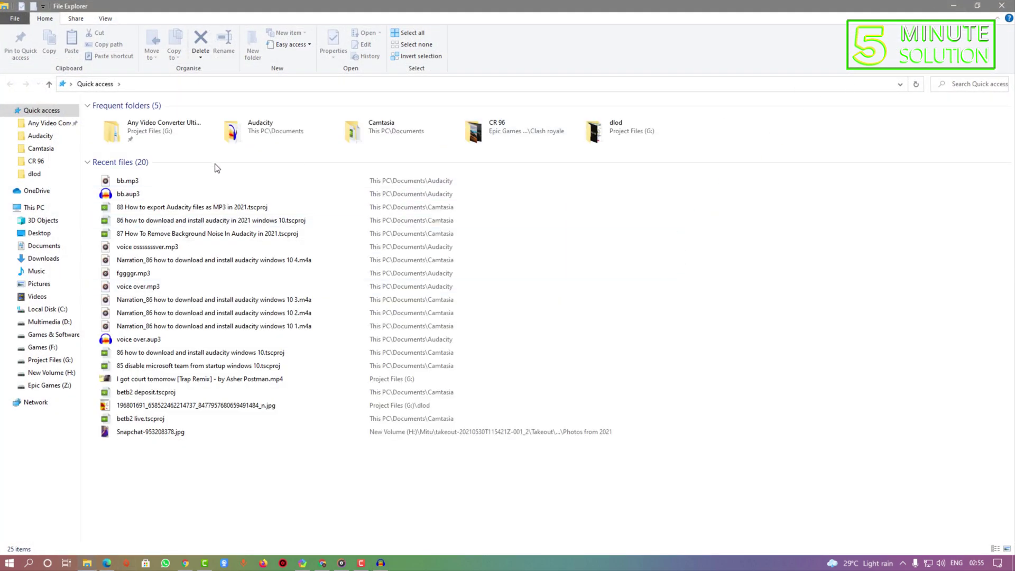
left_click(55, 135)
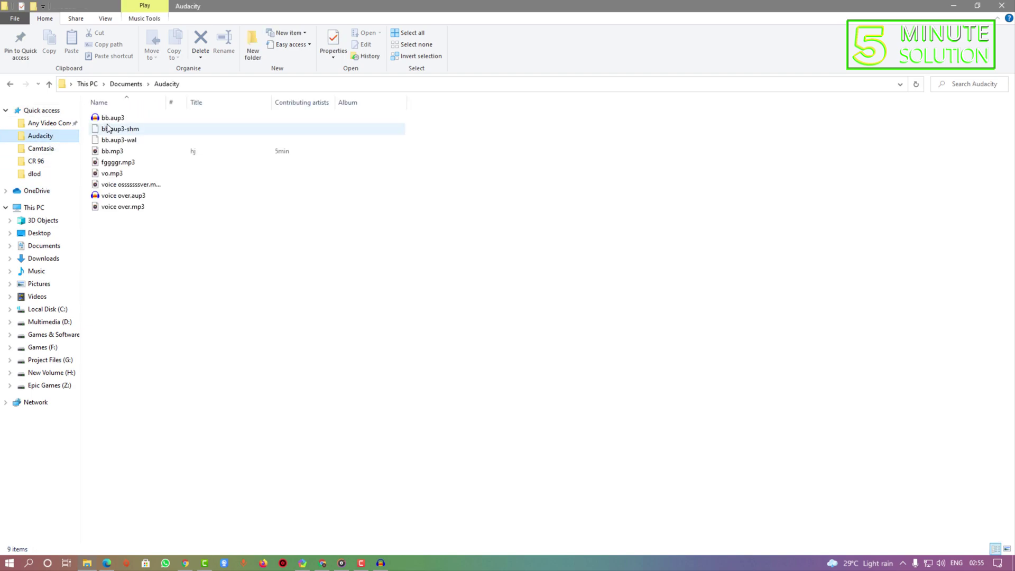
left_click(126, 152)
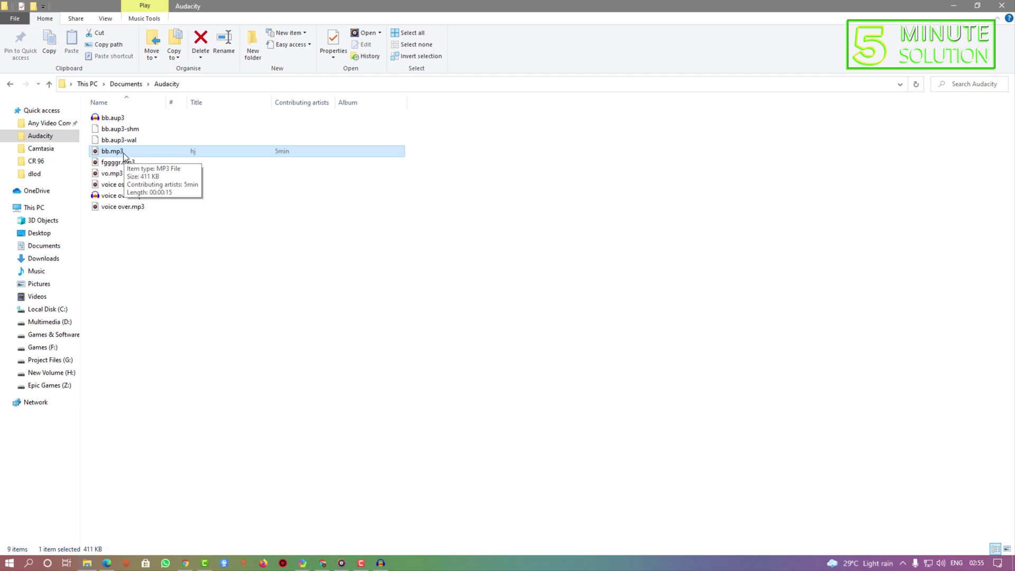
left_click(174, 158)
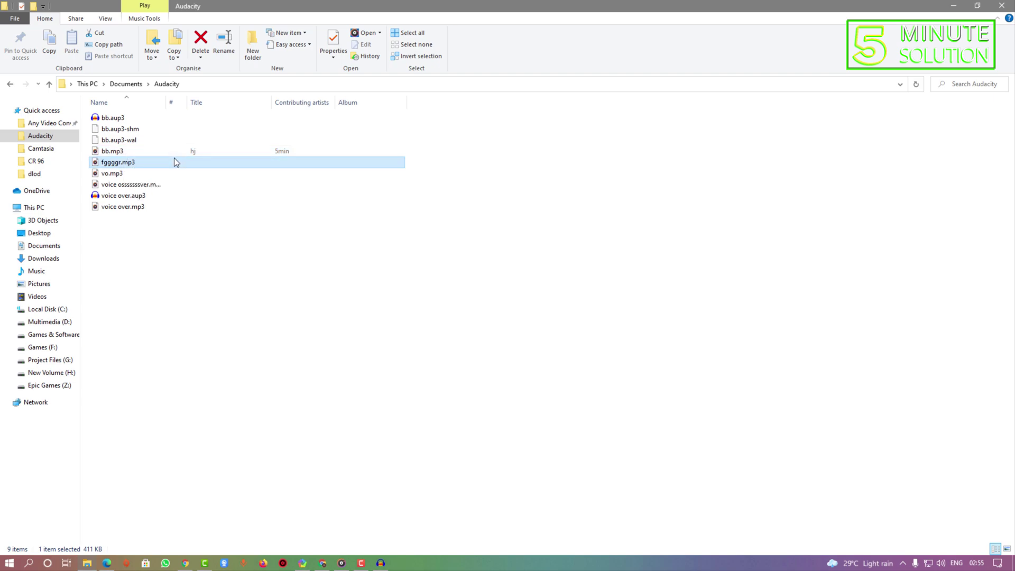
Play bb.mp3 in Groove Music to verify title hj and artist 5min, then close it.
double_click(172, 153)
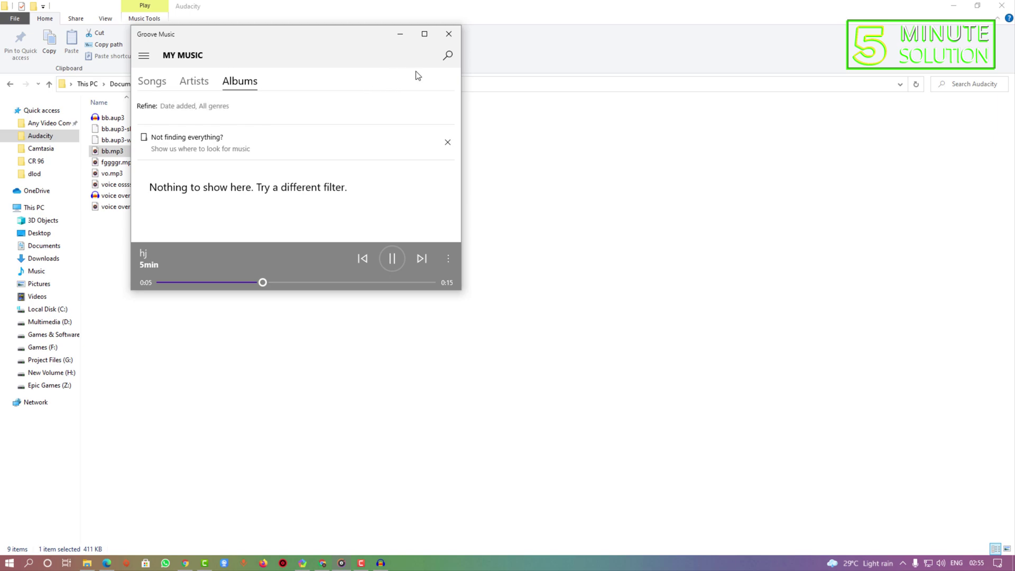
left_click(448, 34)
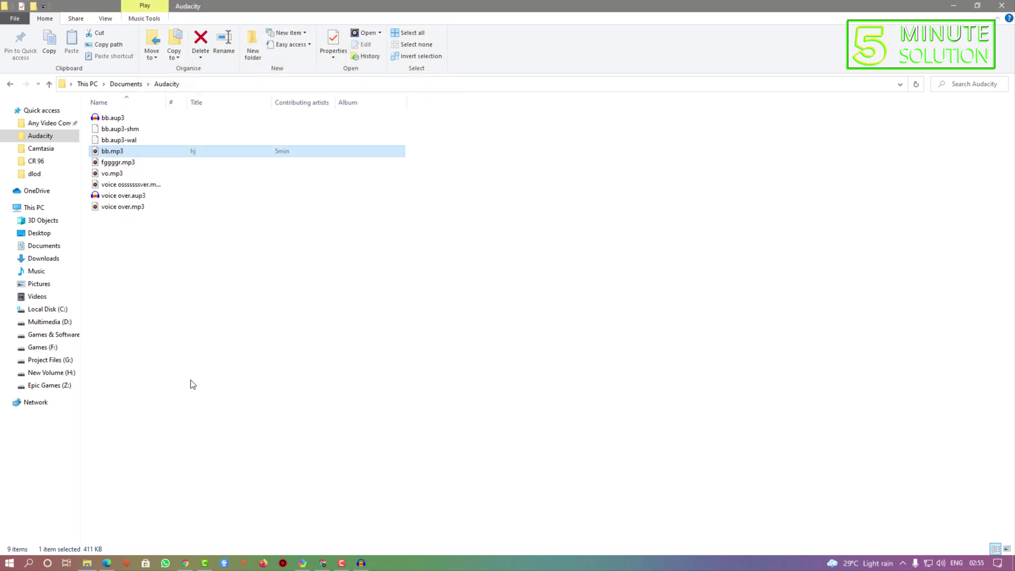
Close File Explorer, then quit Audacity, answering Yes to save changes to bb.
left_click(1001, 5)
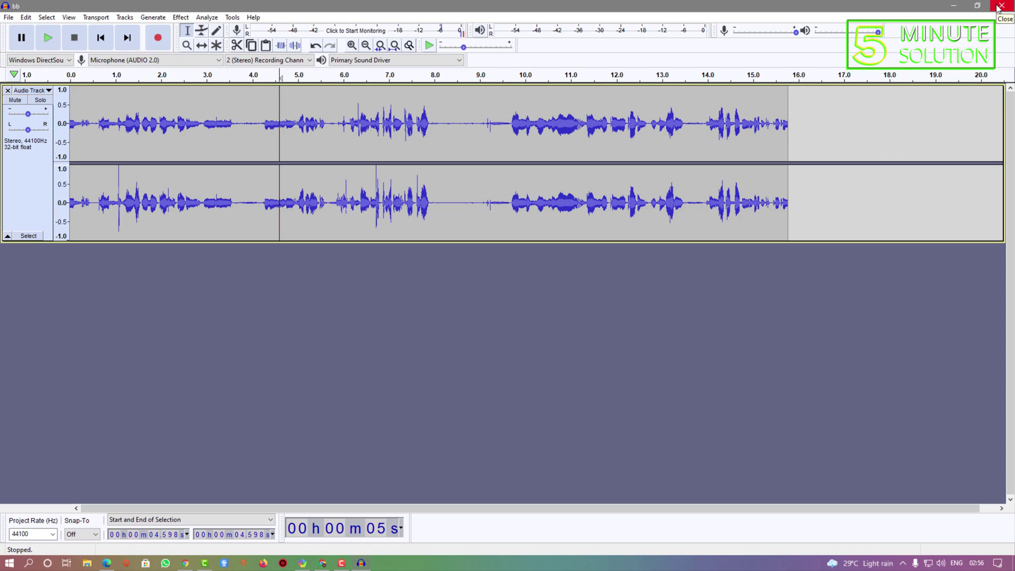
left_click(999, 8)
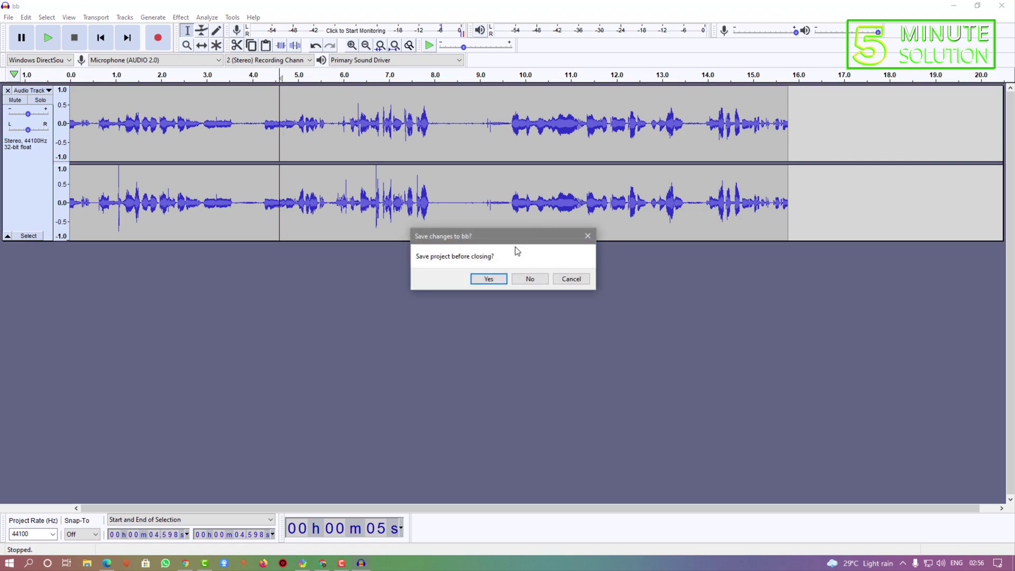
left_click(500, 277)
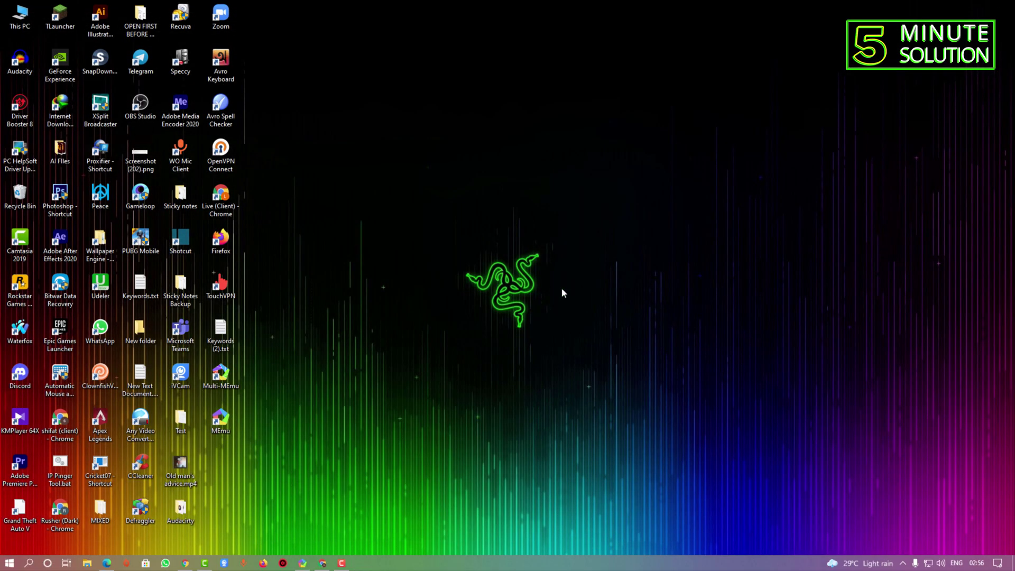